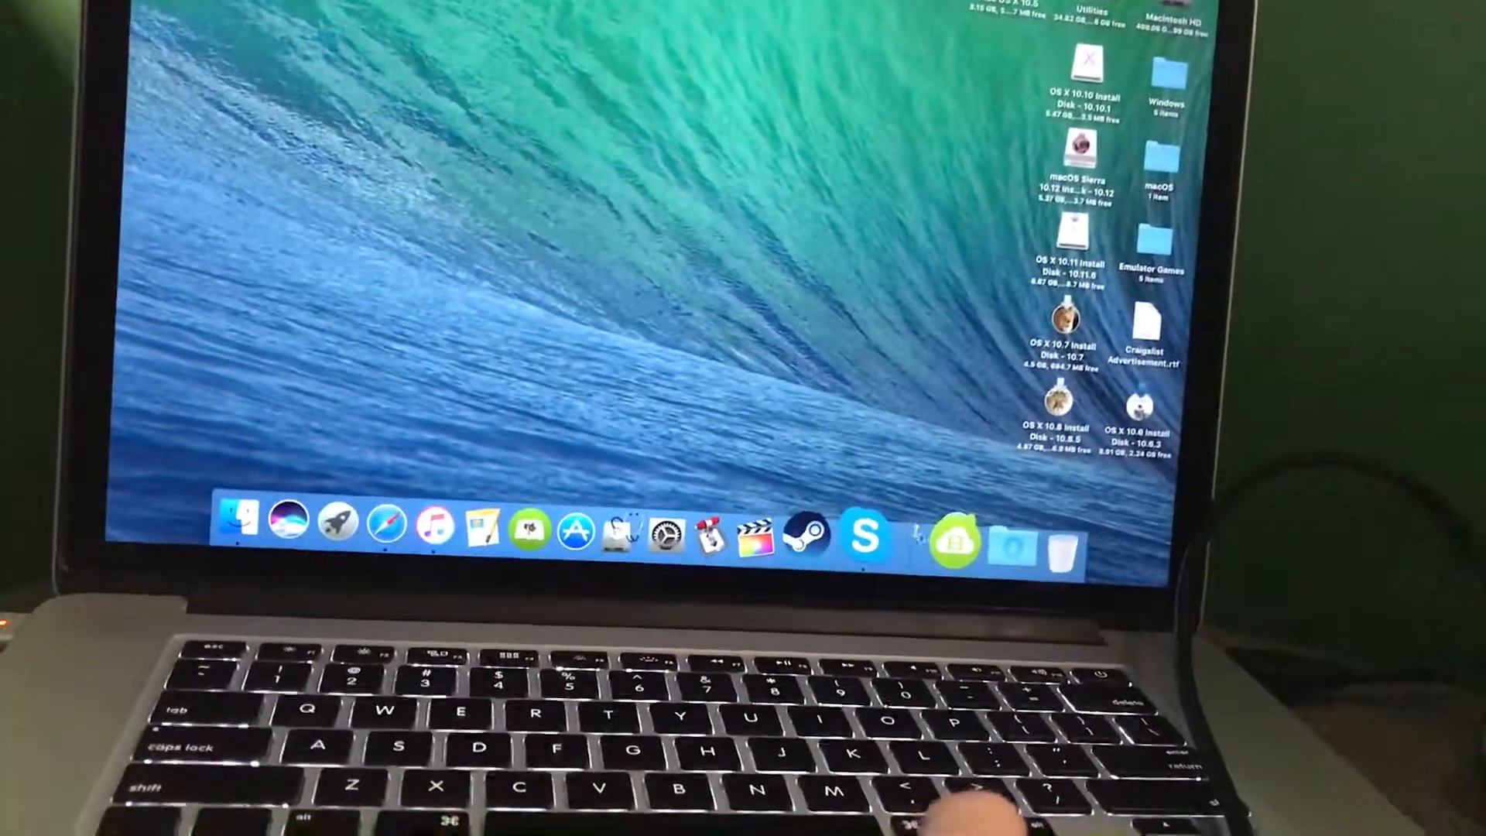
Show the installed applications from the Dock's Applications stack
left_click(1012, 544)
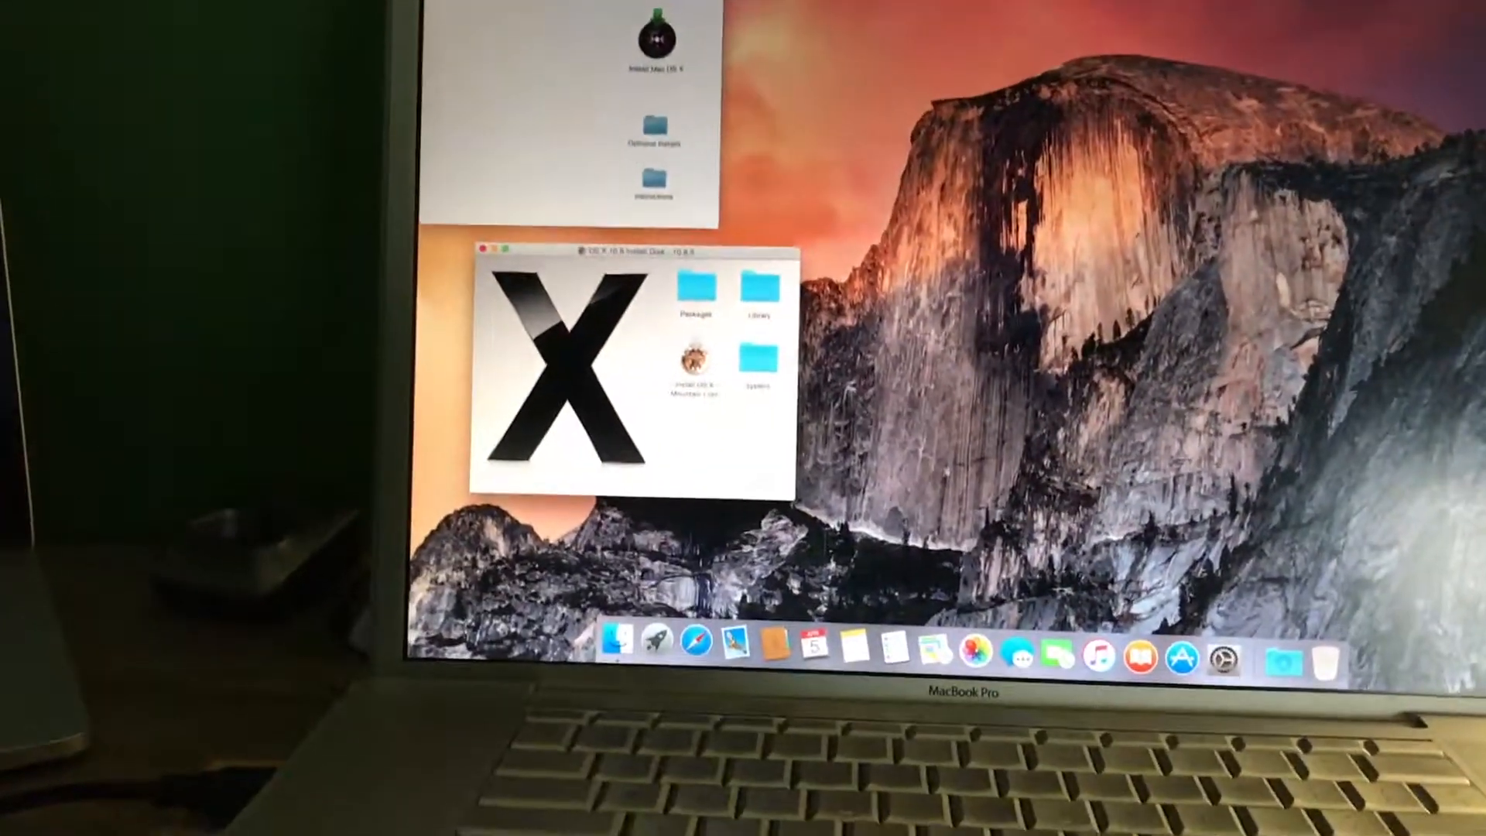
Close both install disk windows to clear the desktop
key("super+w")
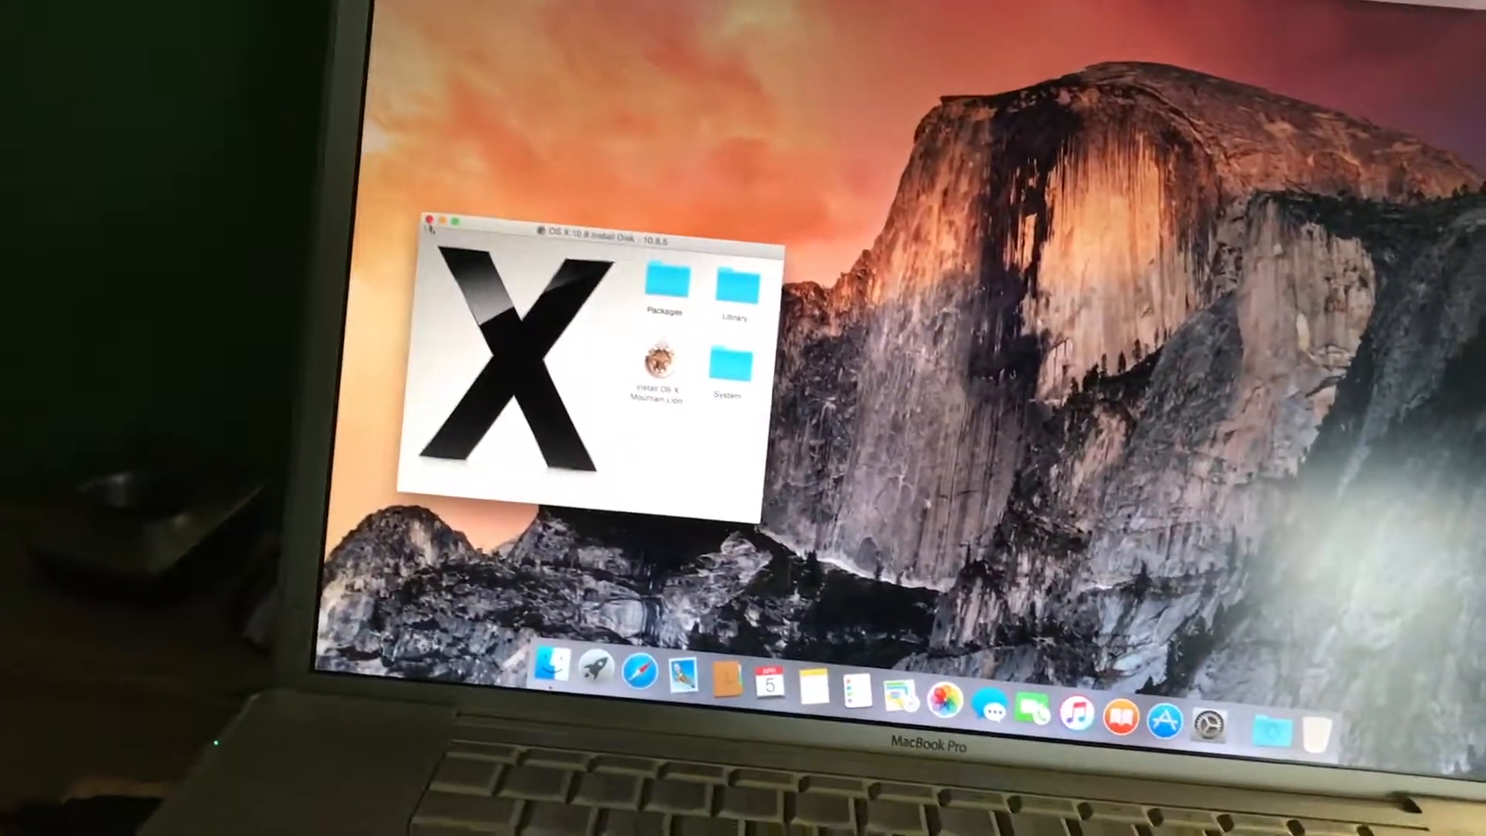
key("super+w")
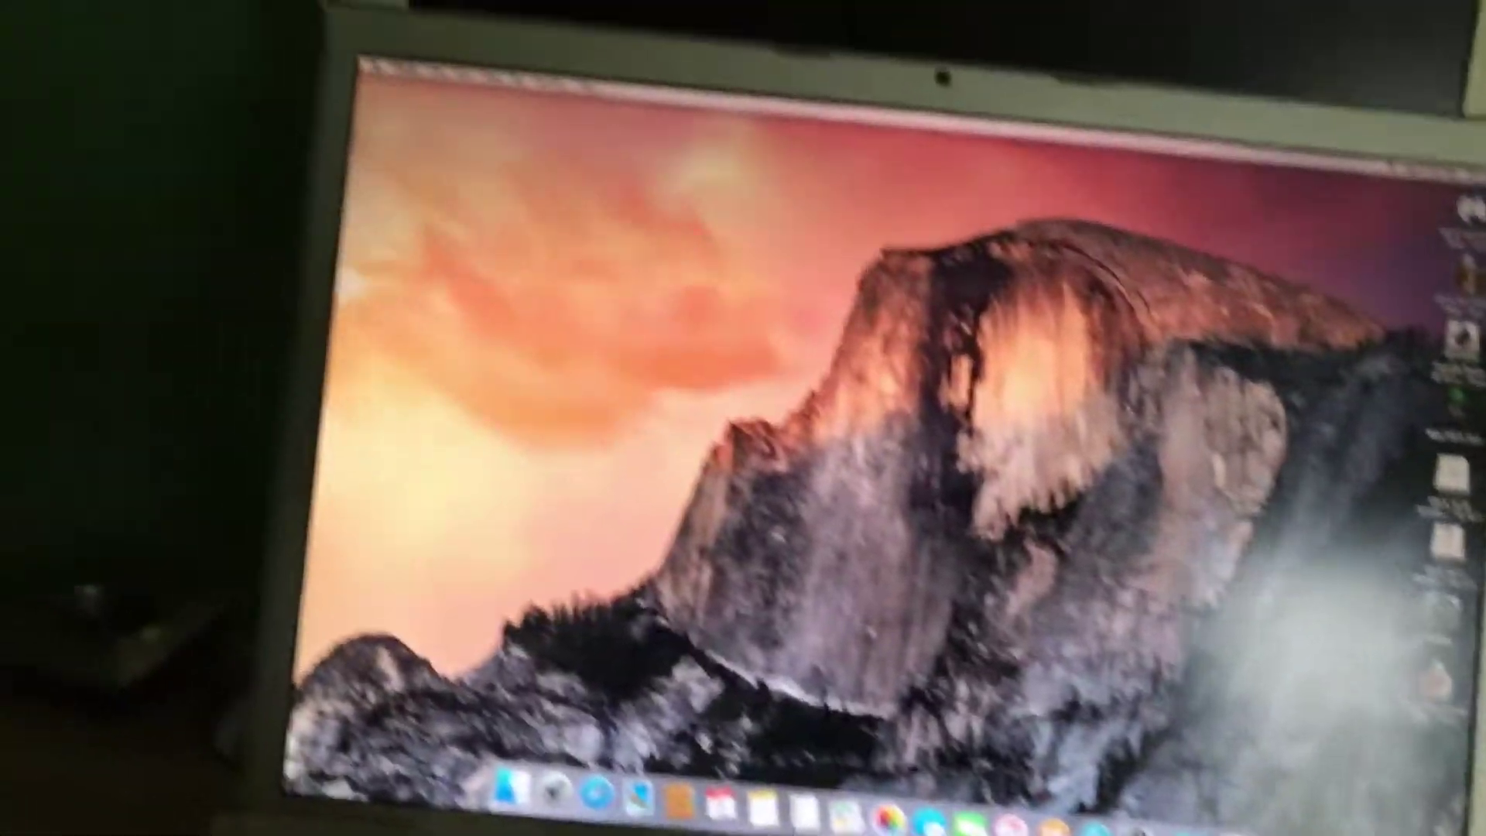
Review this Mac's overview and installed memory in About This Mac
left_click(29, 3)
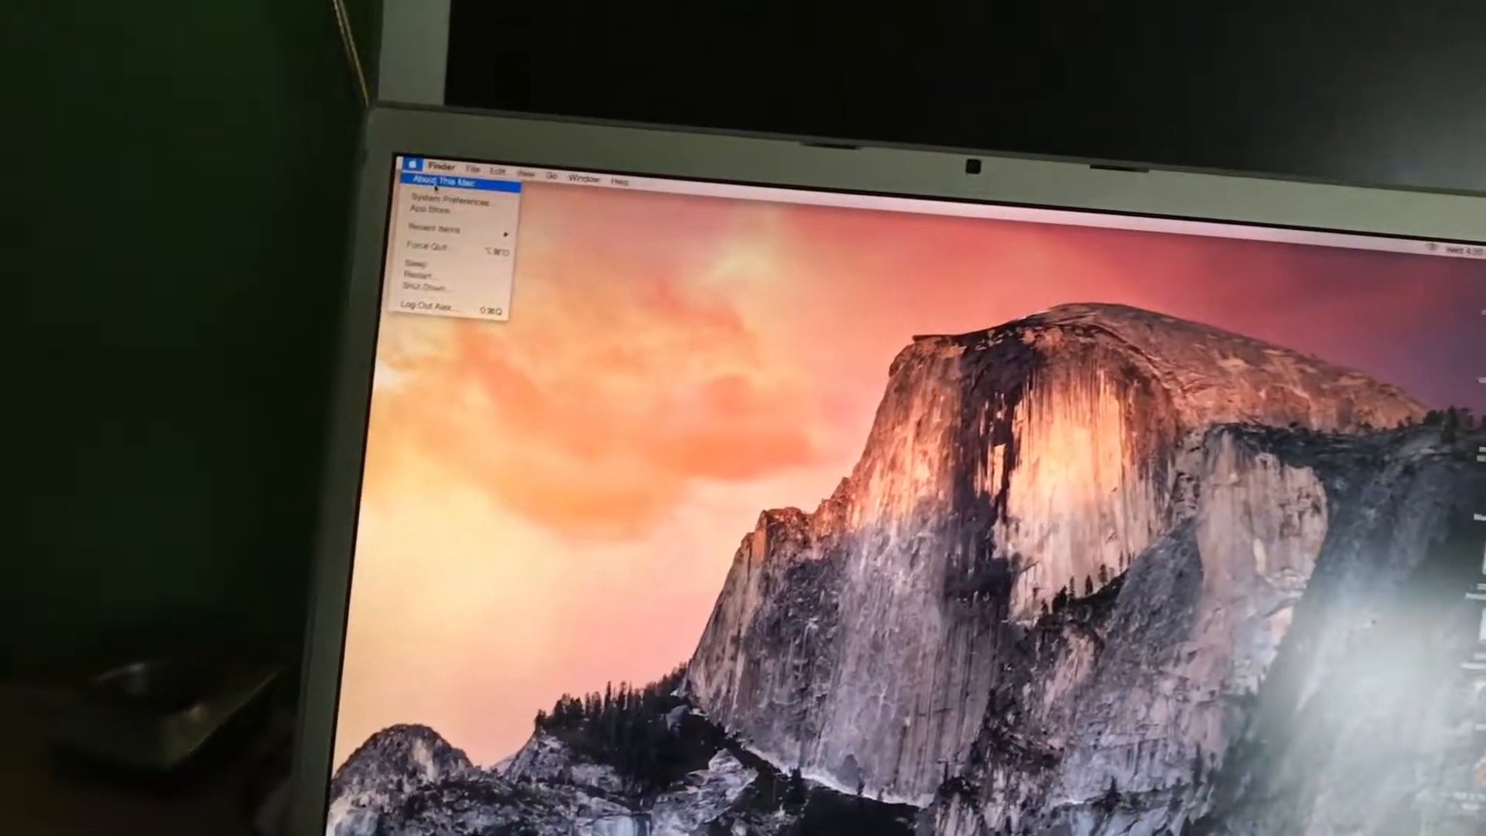
left_click(479, 161)
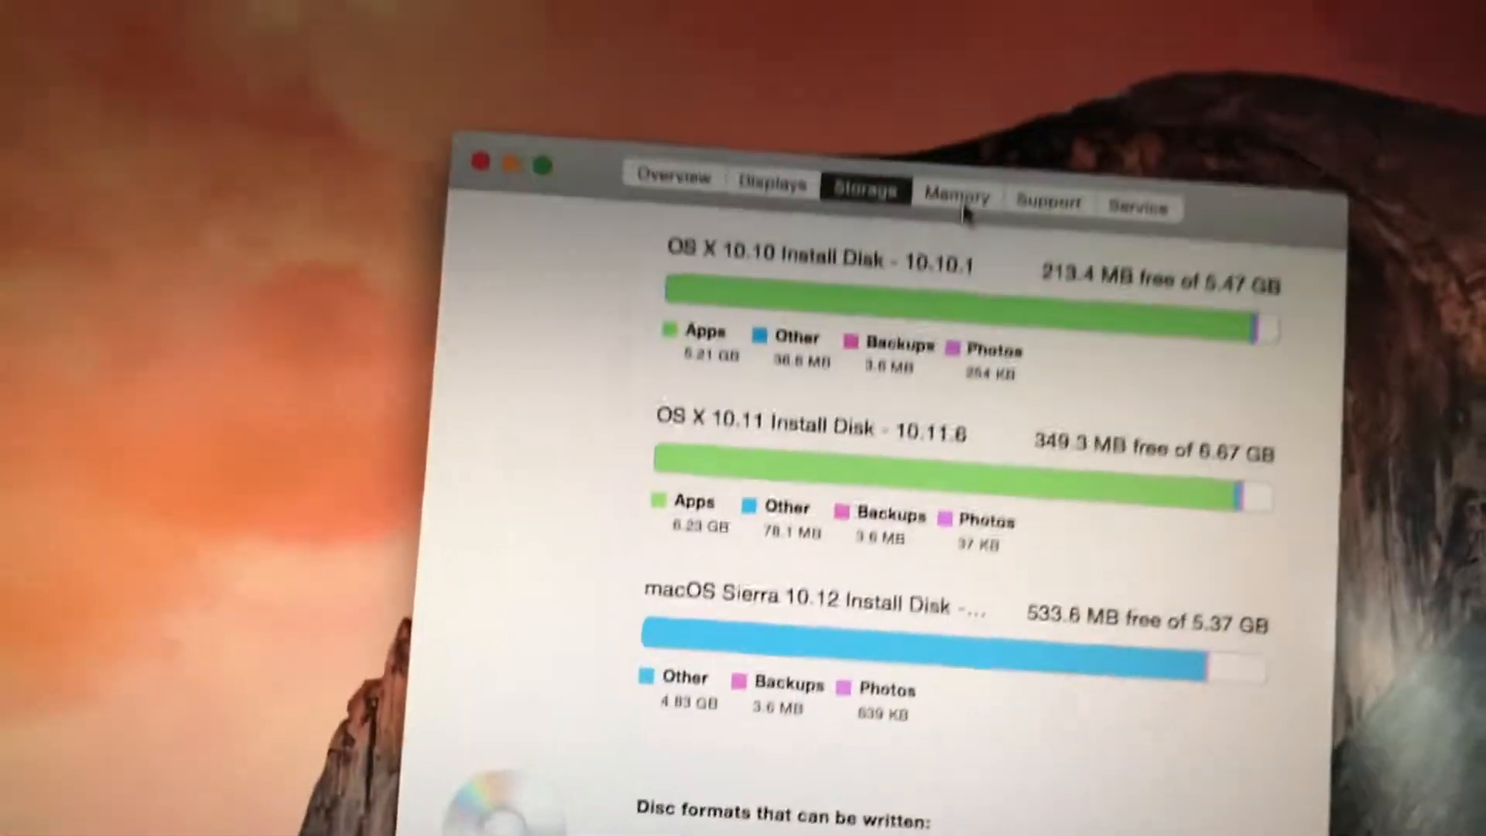
left_click(1031, 250)
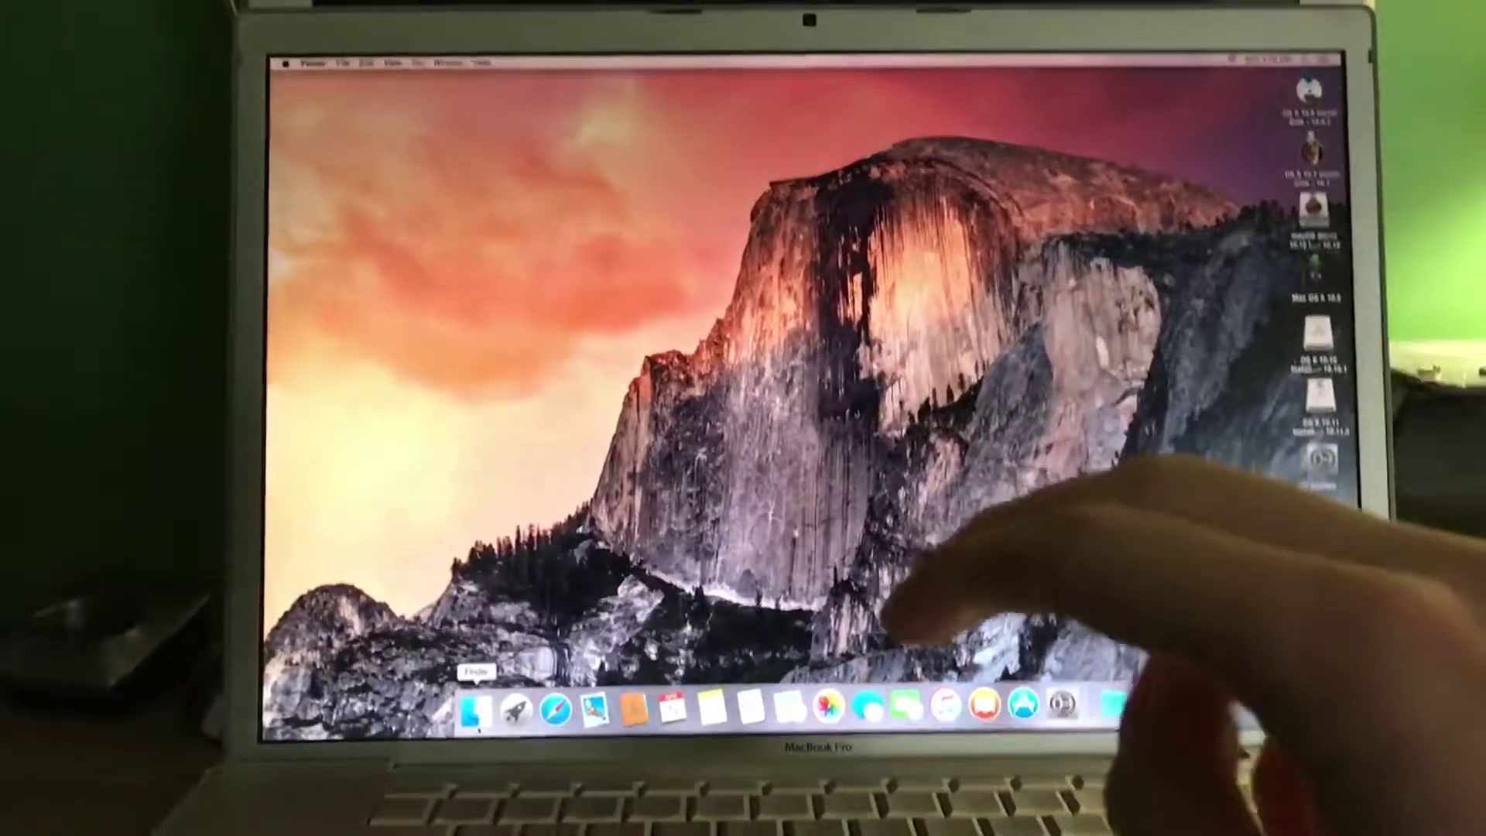
Dismiss the Finder window and launch System Preferences from the Applications stack
left_click(540, 613)
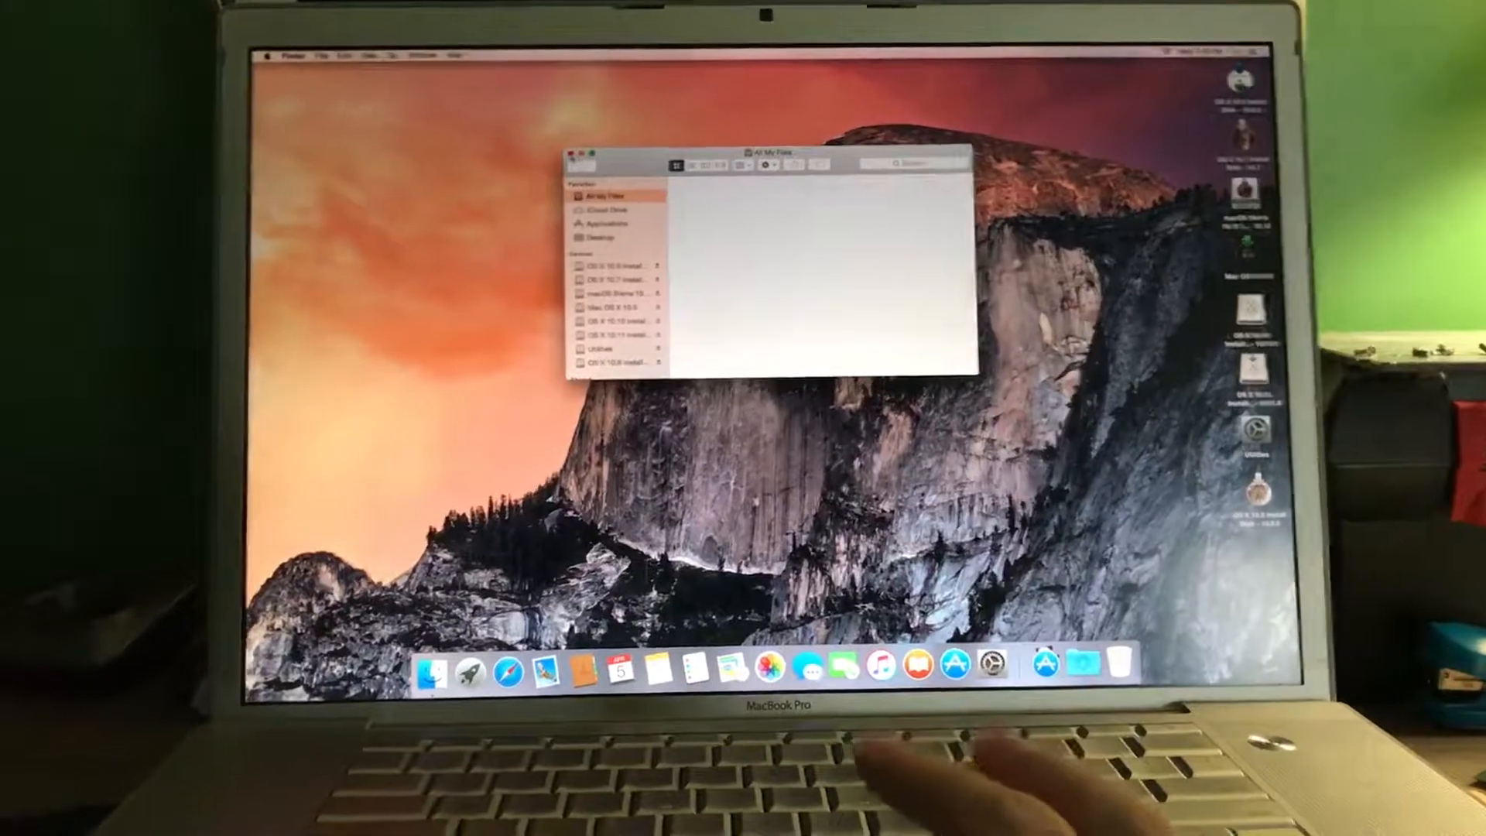
key("super+w")
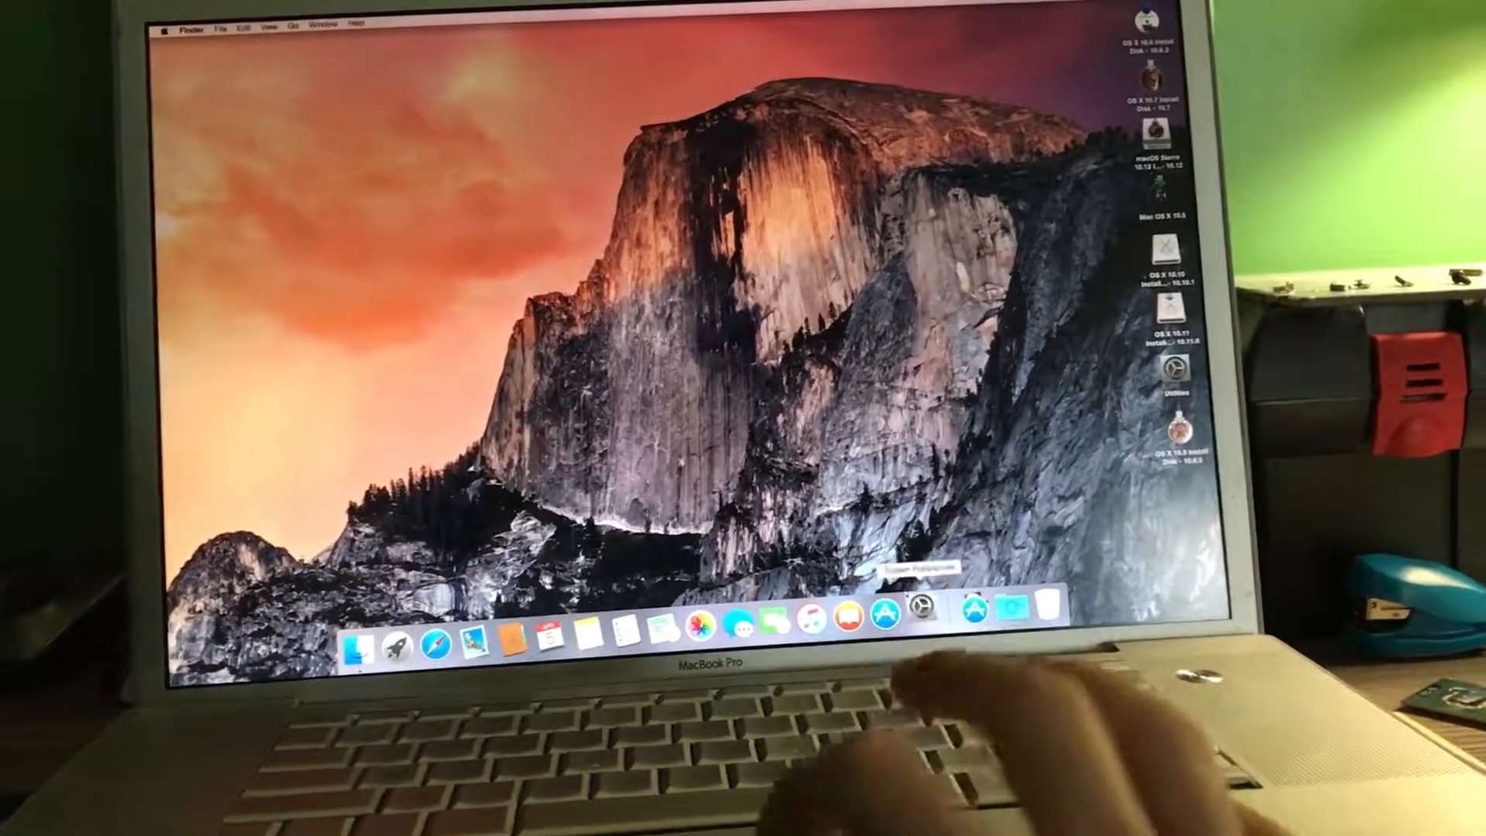
left_click(968, 608)
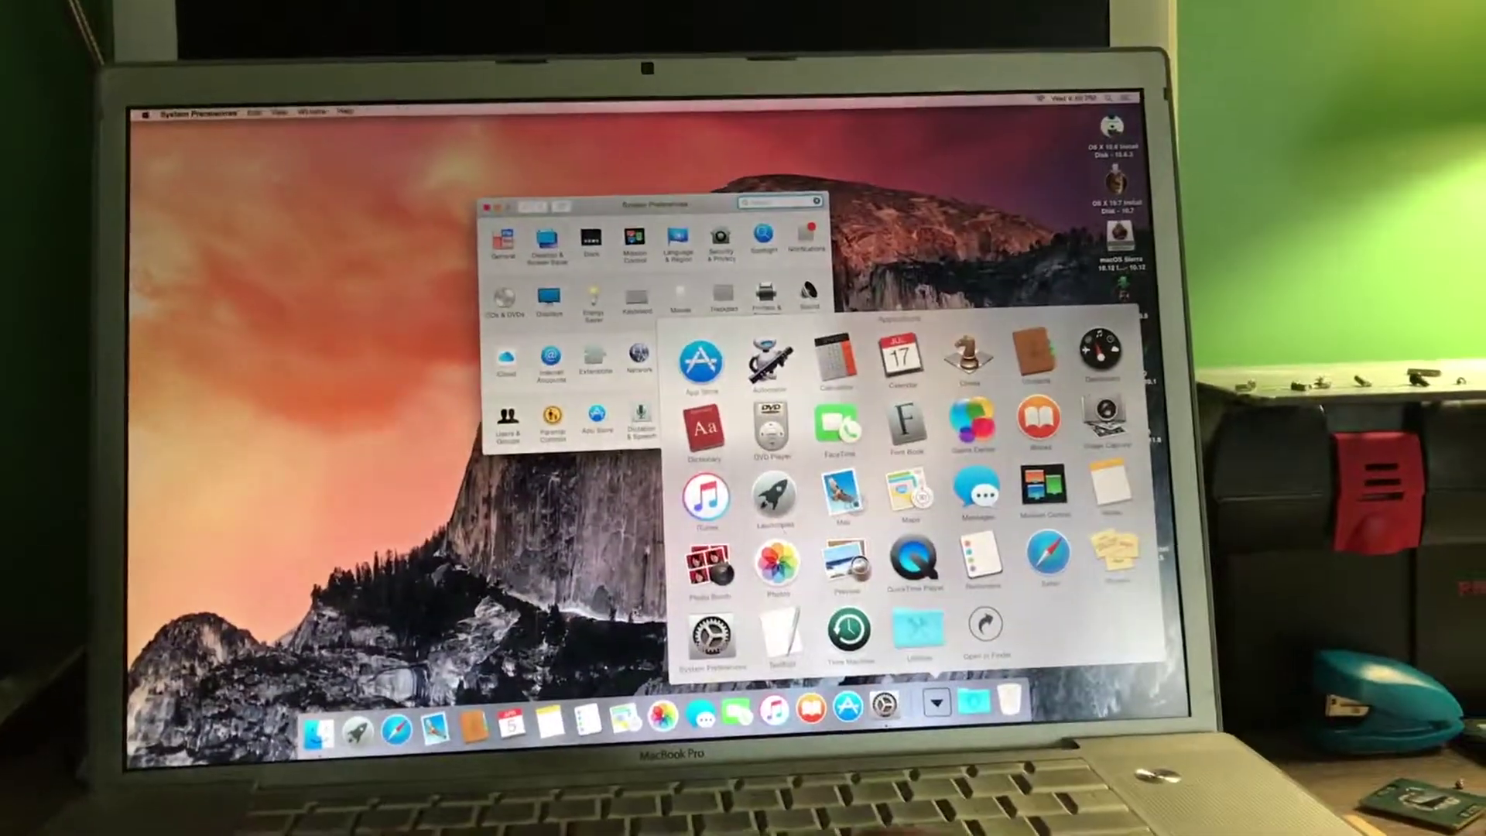
left_click(710, 633)
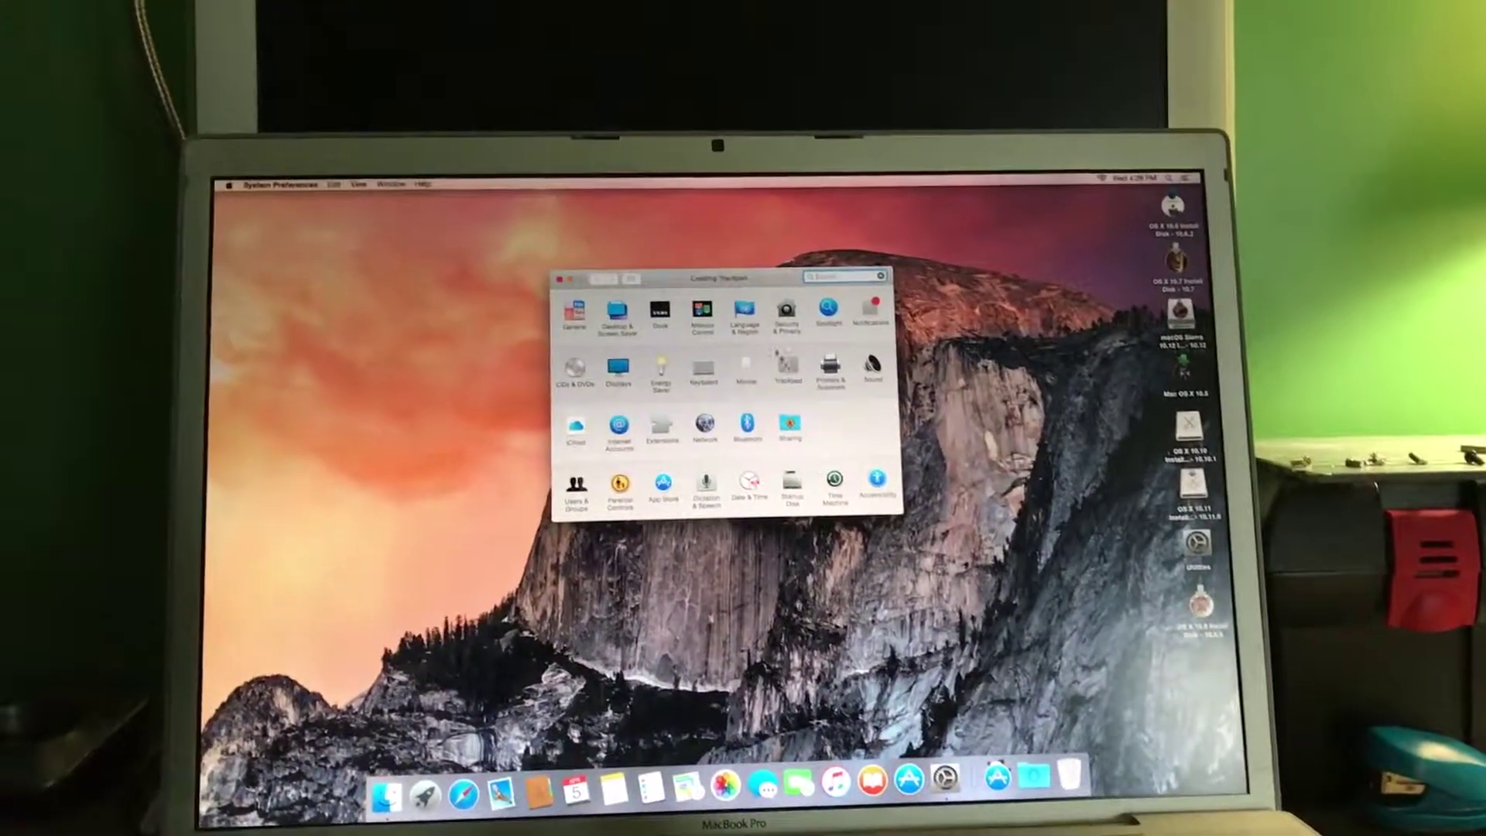
Review the Trackpad scroll and gesture settings and test the Mission Control overview
left_click(751, 310)
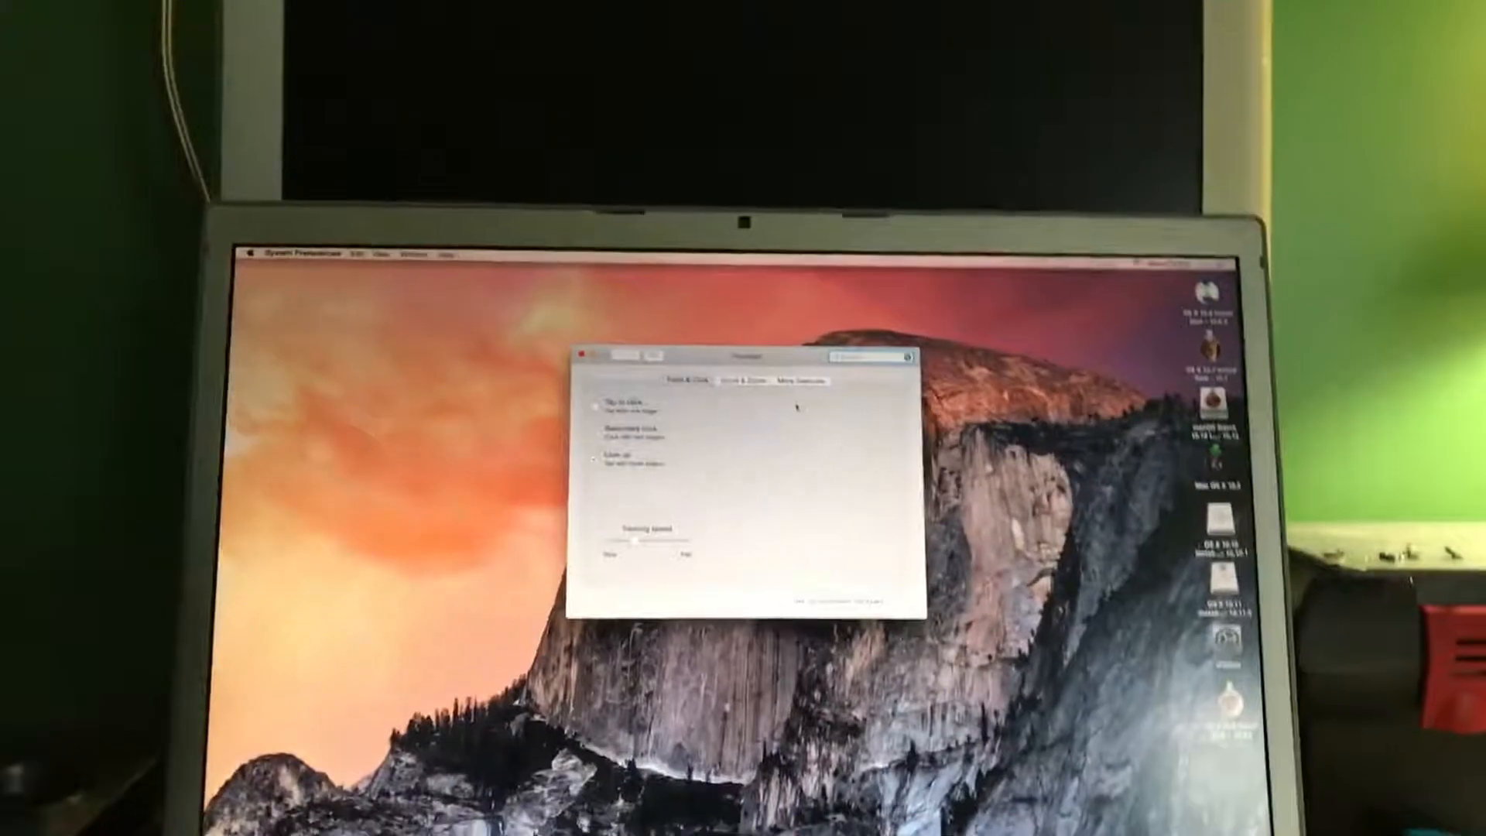
left_click(708, 410)
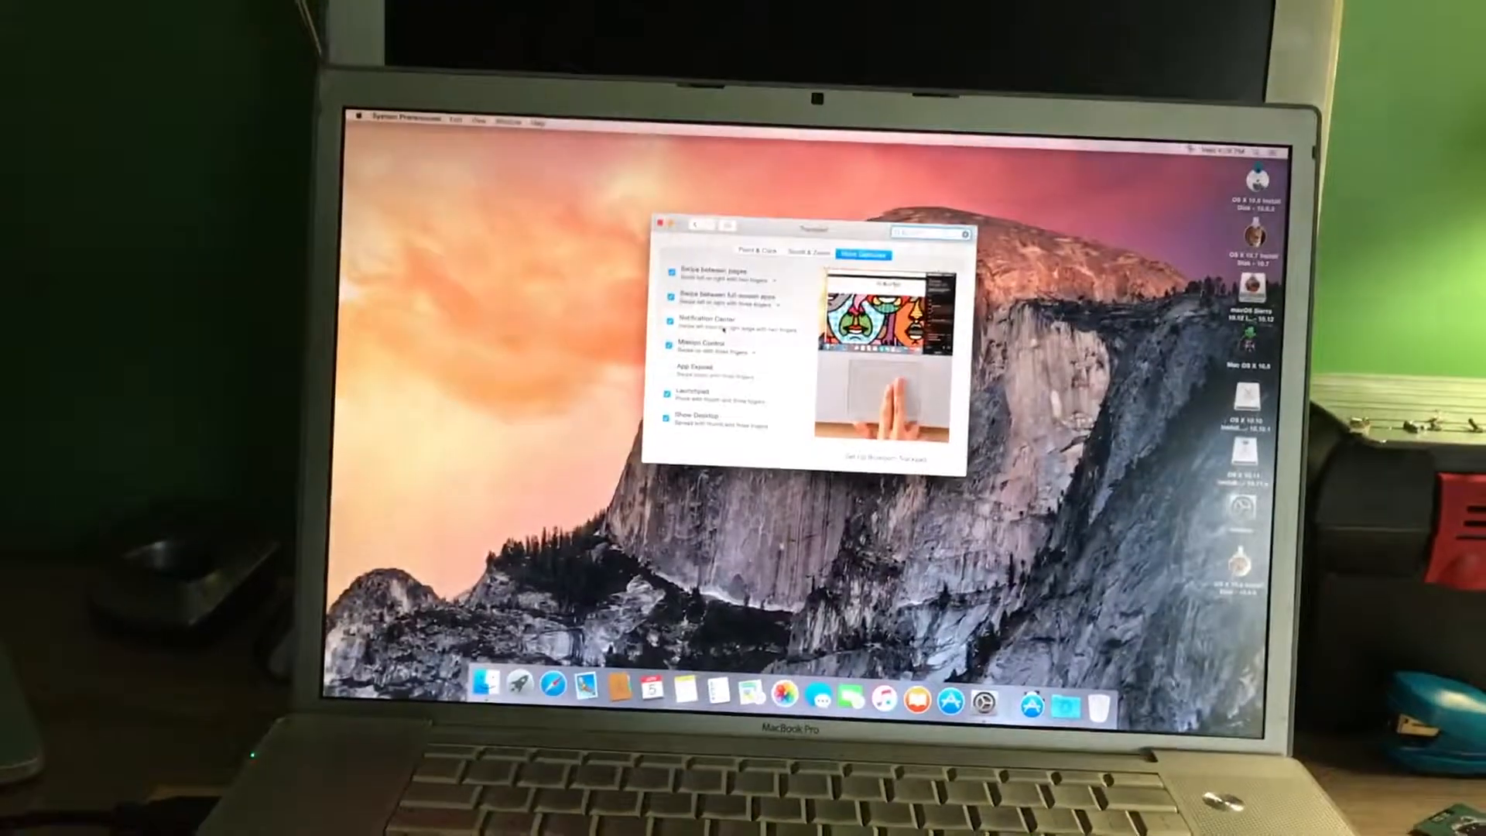
key("F3")
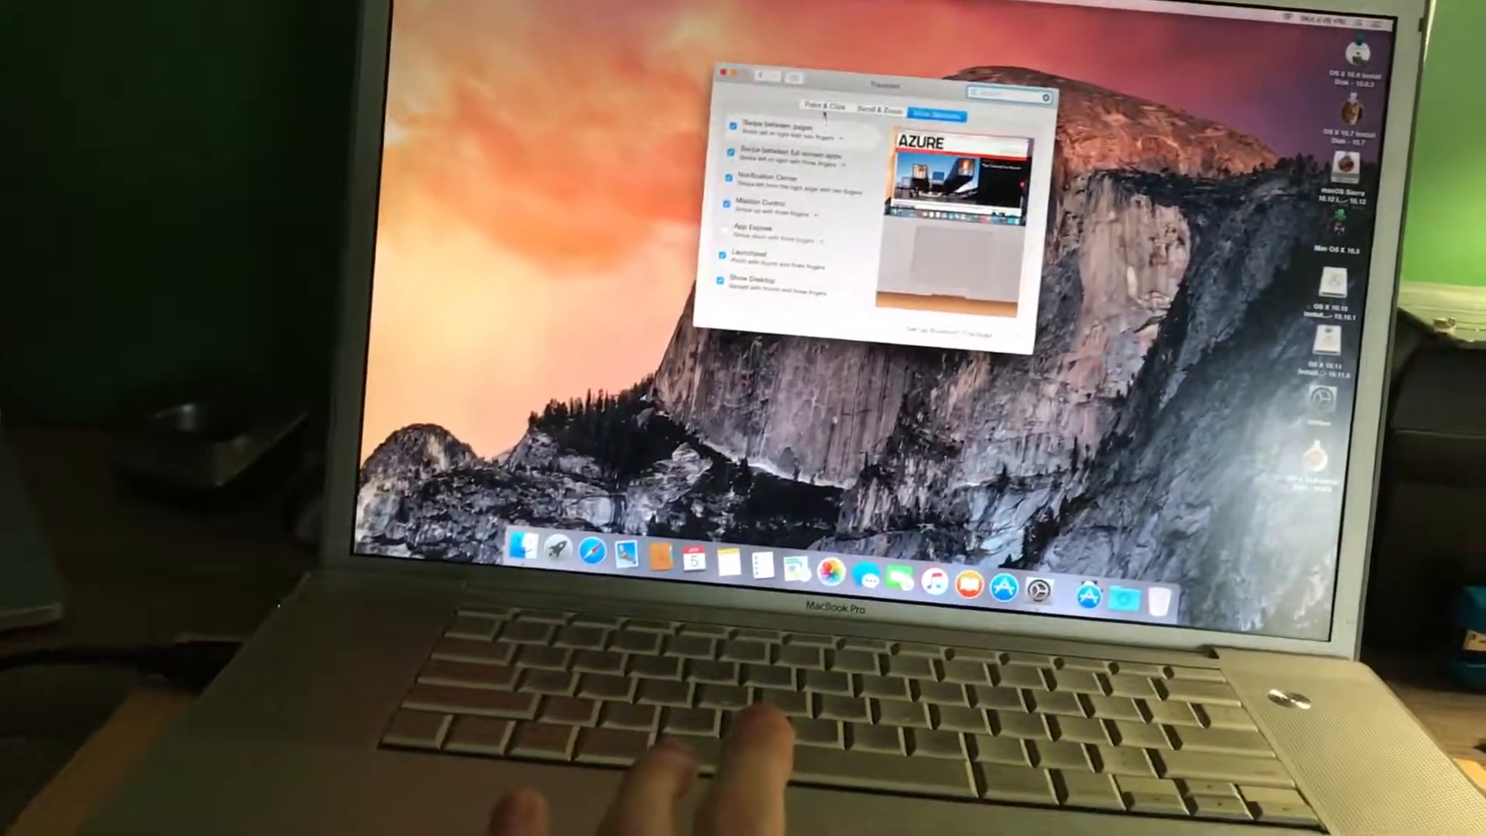
Set Dashboard to appear As Space in the Mission Control settings
key("super+l")
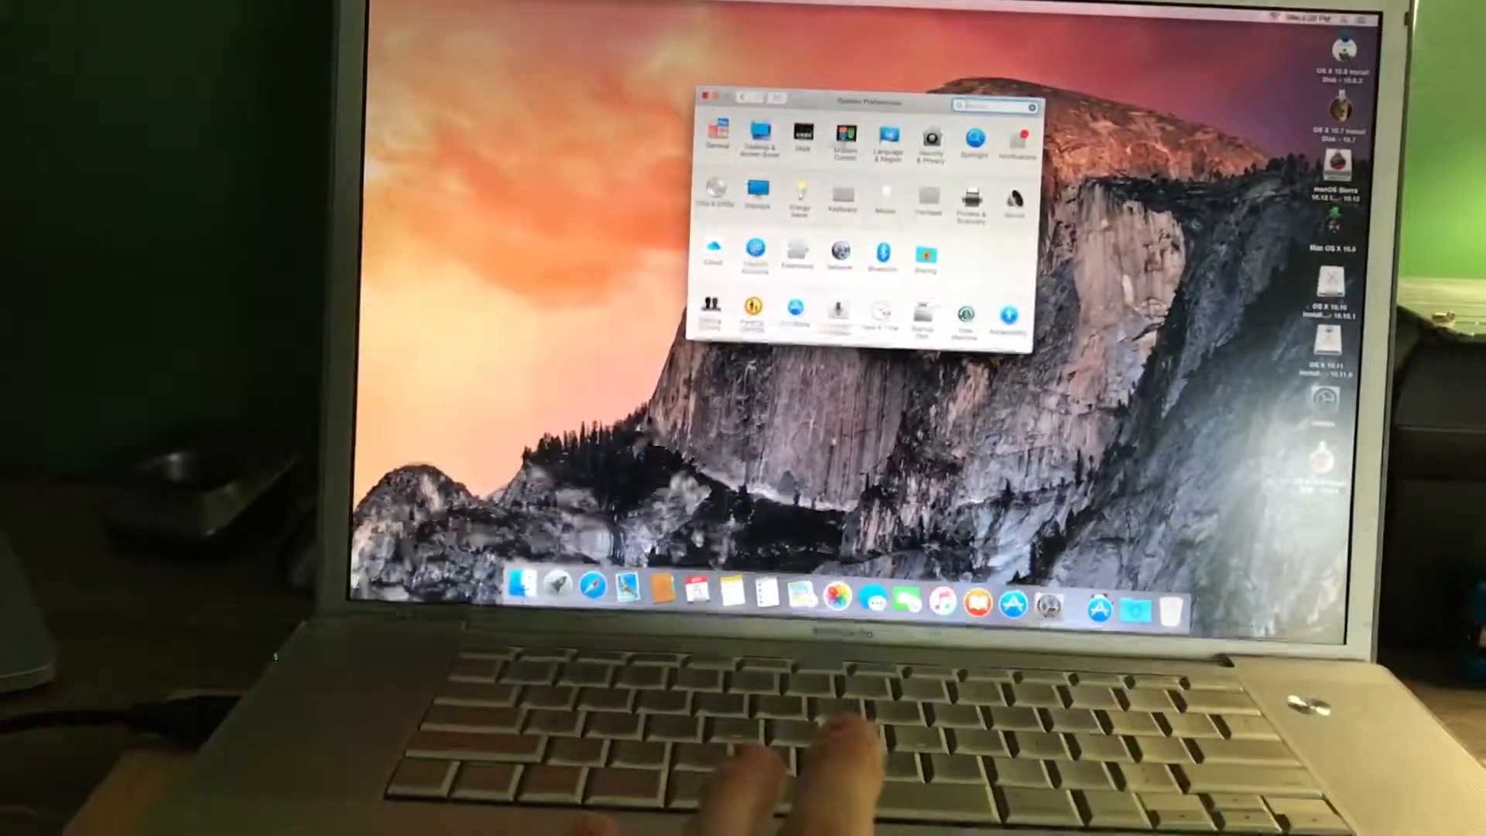
left_click(784, 100)
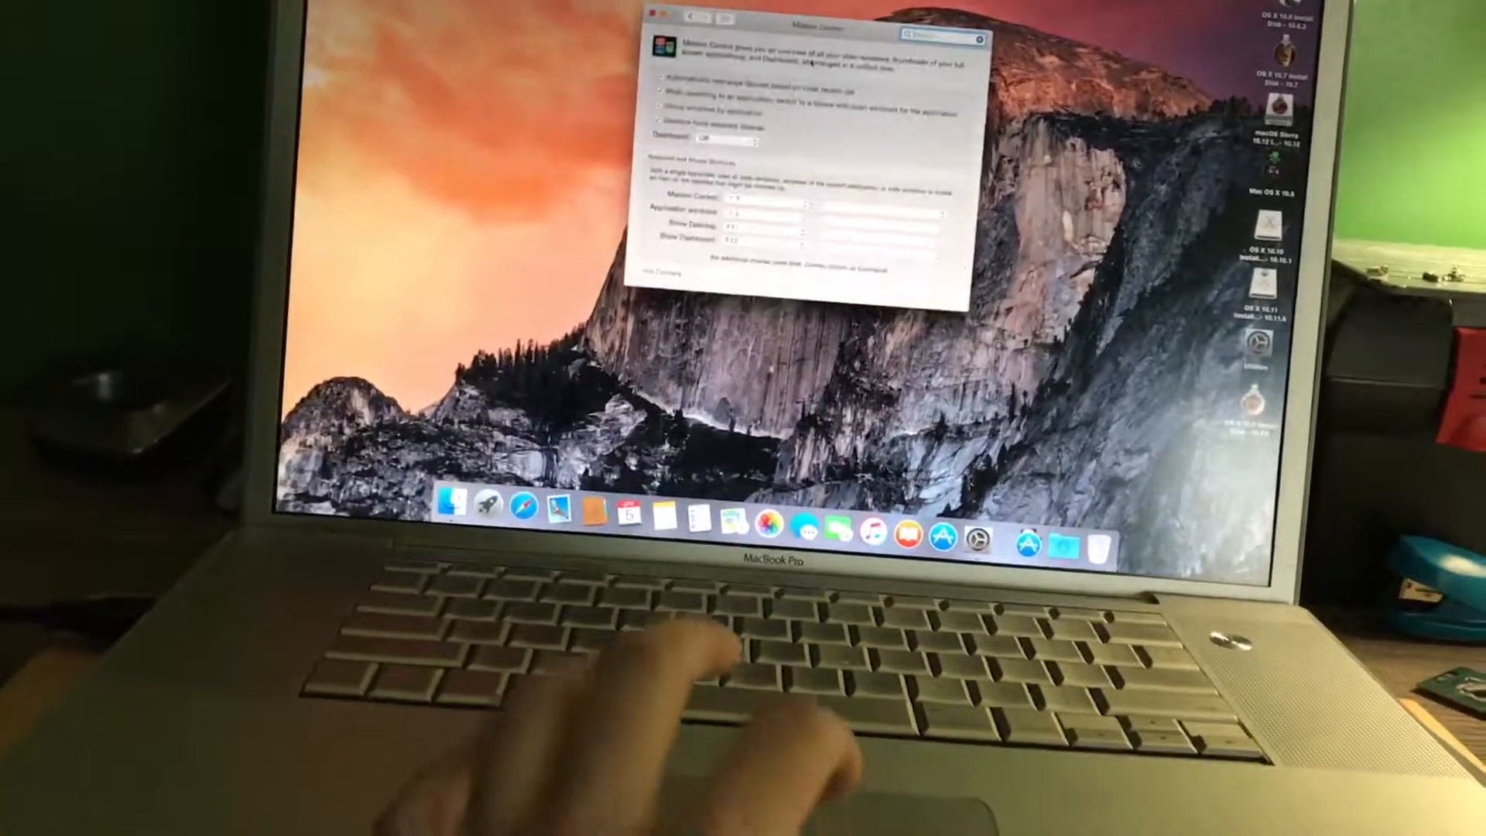
left_click(708, 163)
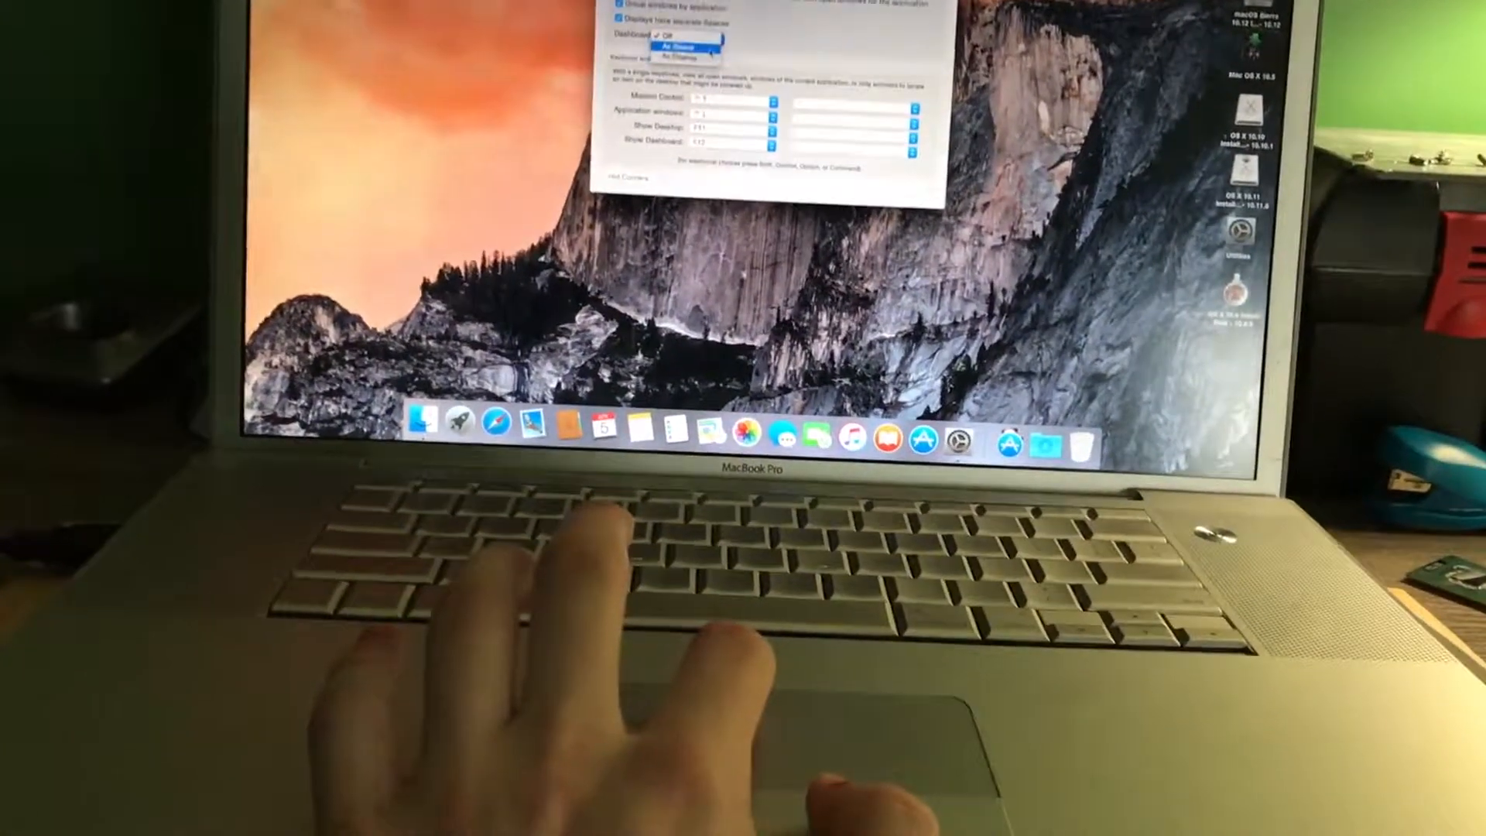
Test the Dashboard space and Launchpad, then quit System Preferences
key("F12")
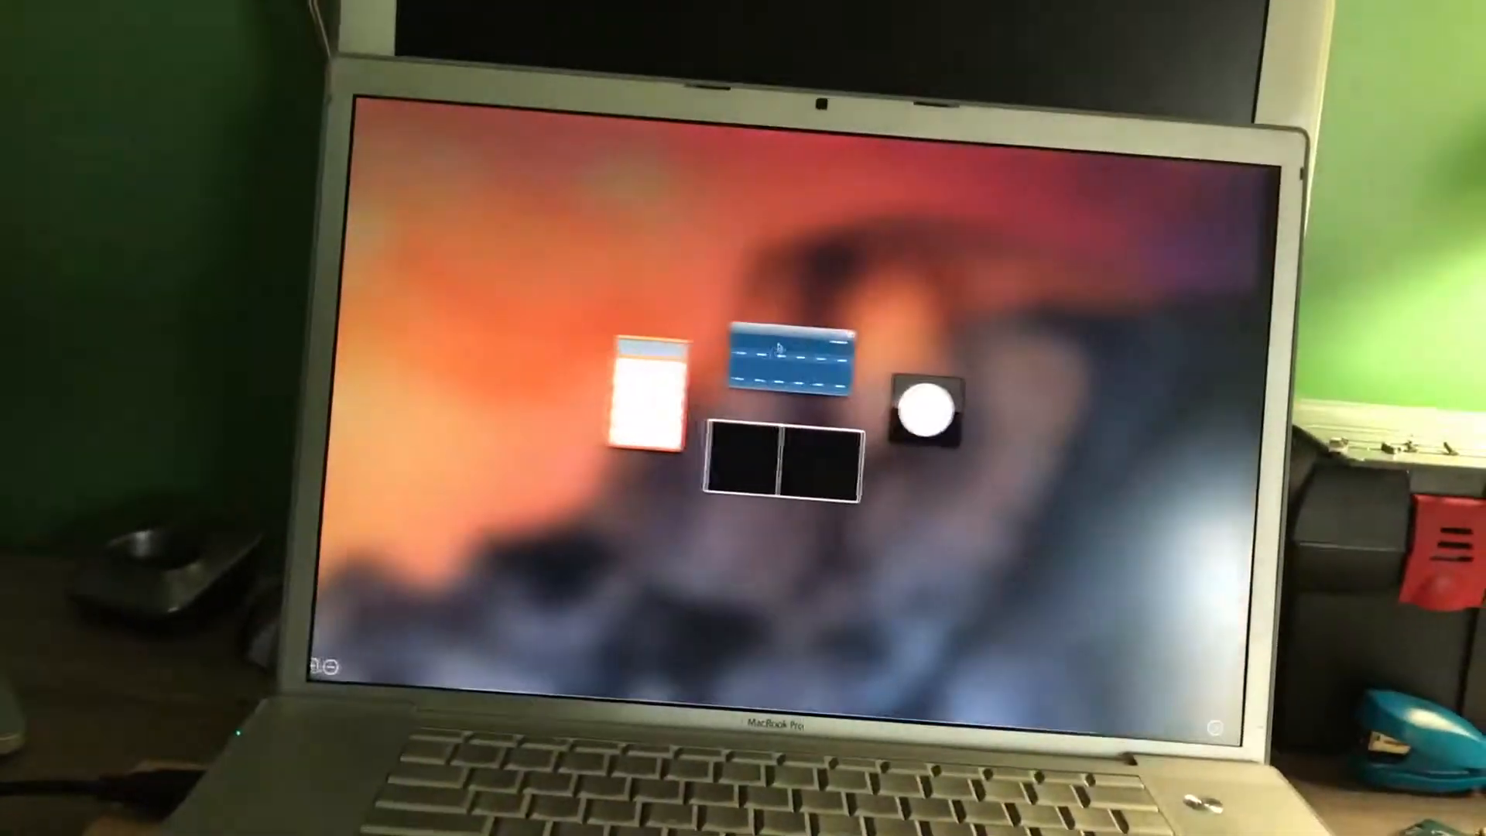
key("F12")
key("F12")
key("F12")
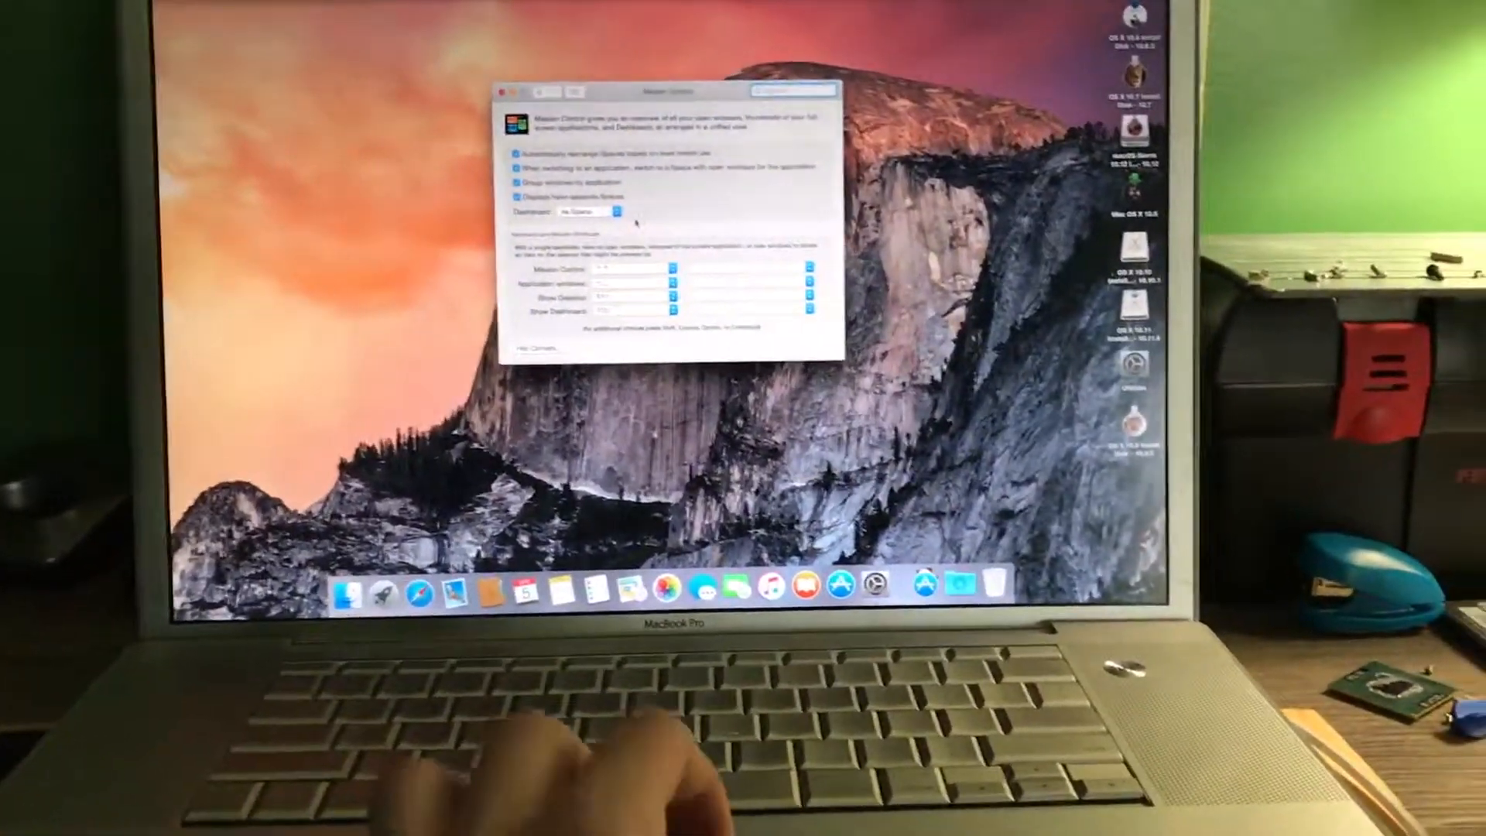
key("F4")
key("F4")
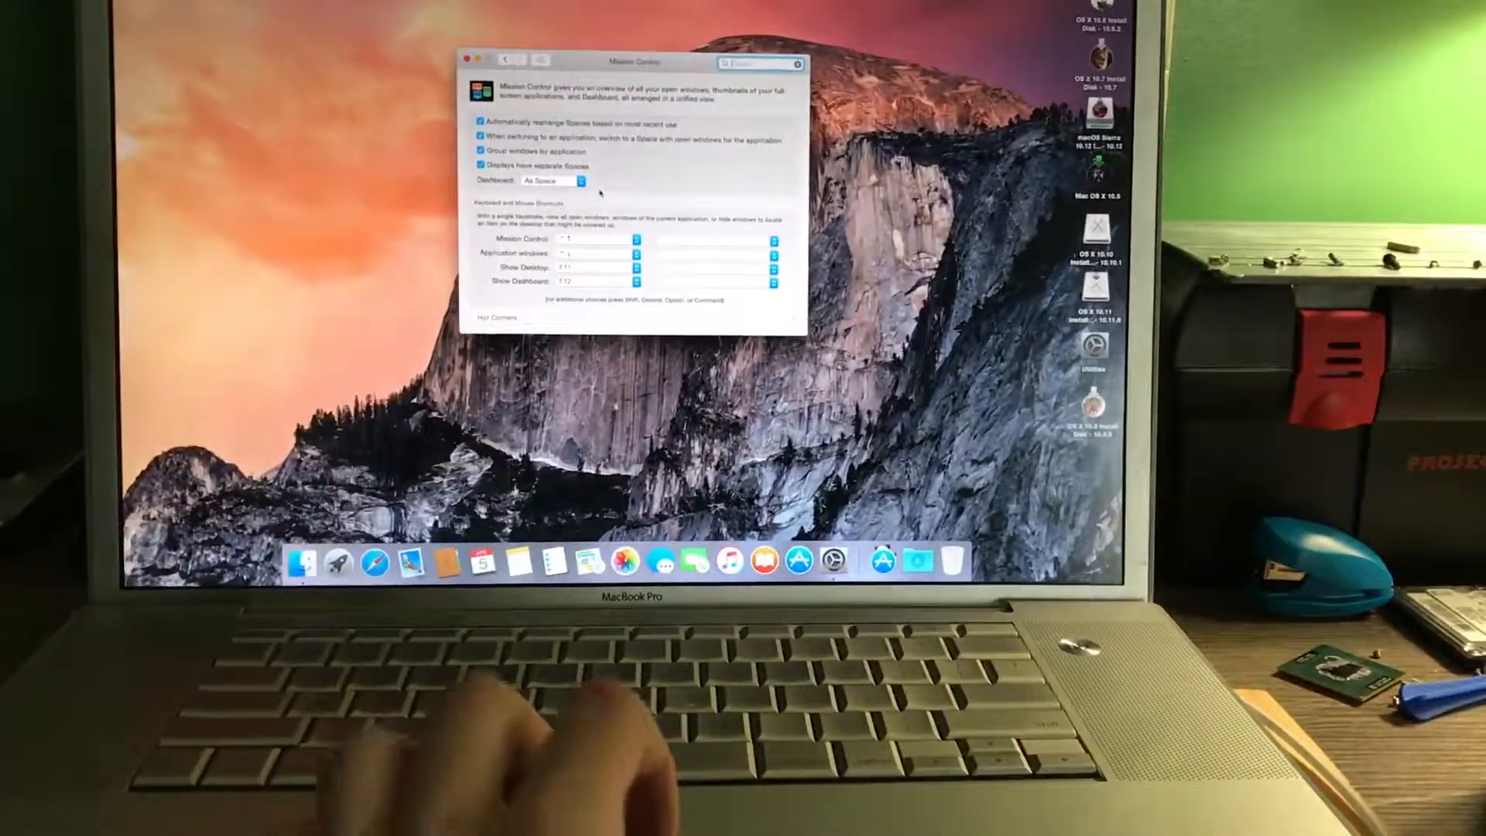
key("F11")
key("F11")
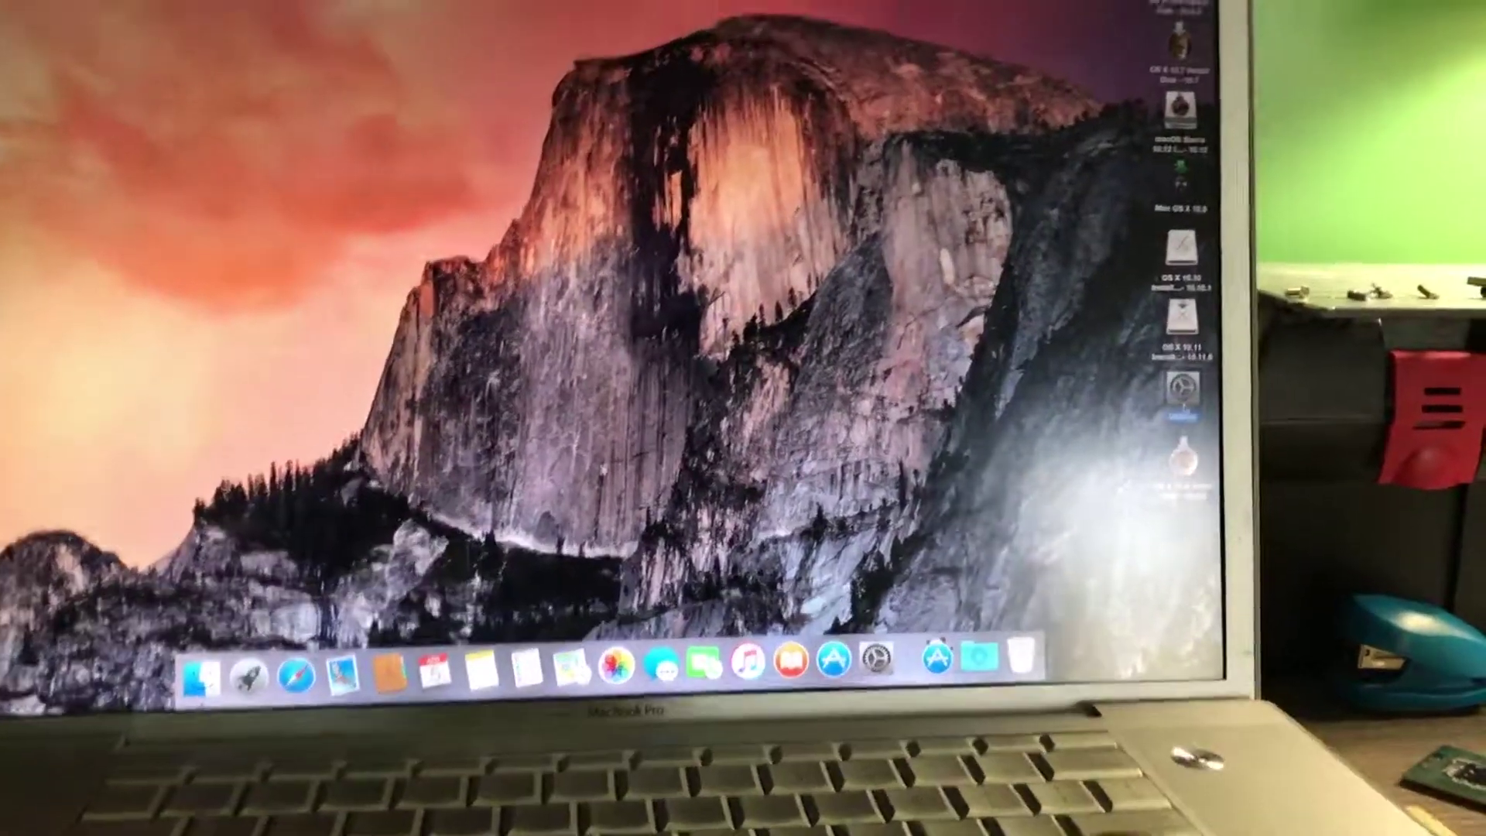
left_click(198, 677)
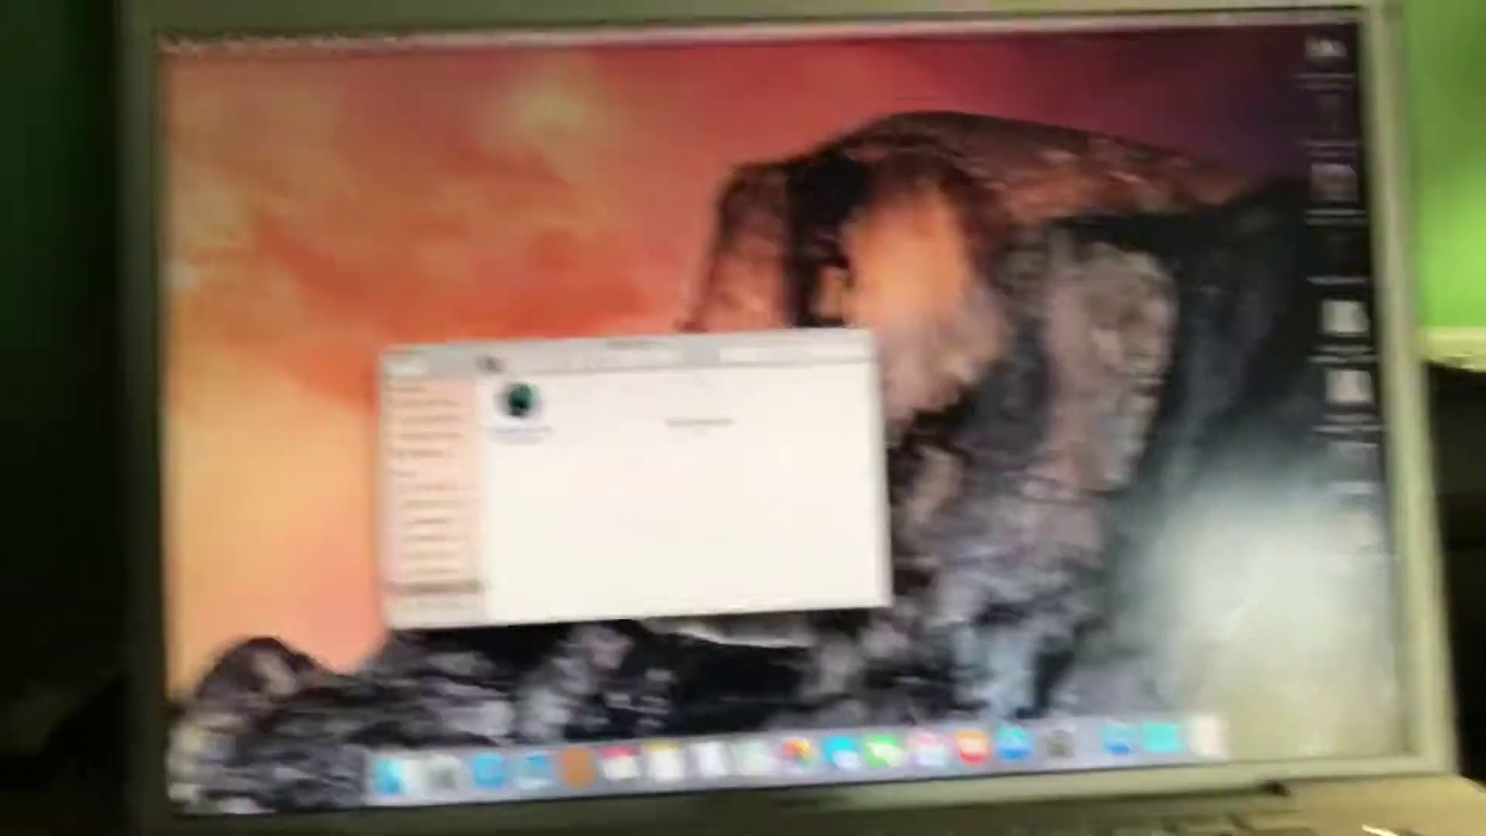
left_click(322, 298)
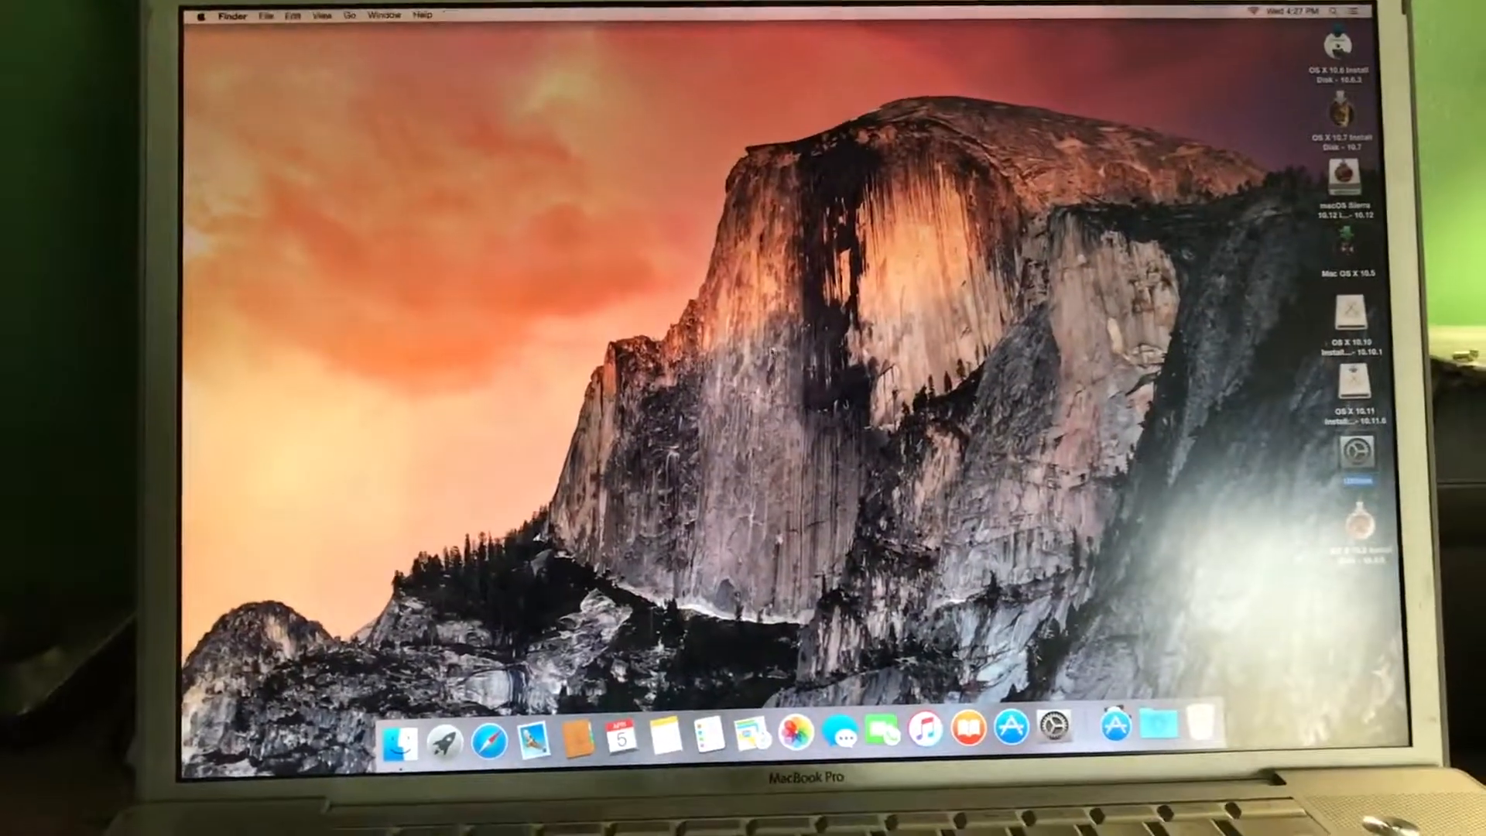